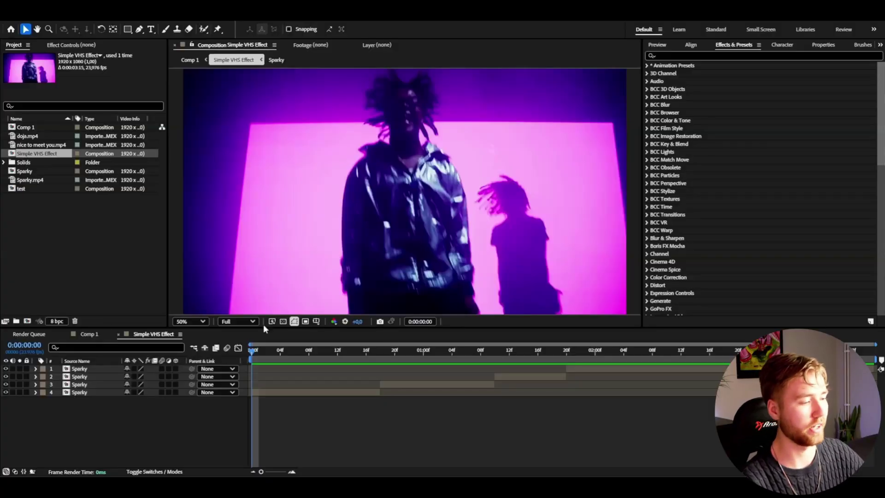
- Add an adjustment layer above the Sparky footage and apply the Mosaic effect to it
left_click_drag(262, 350, 505, 343)
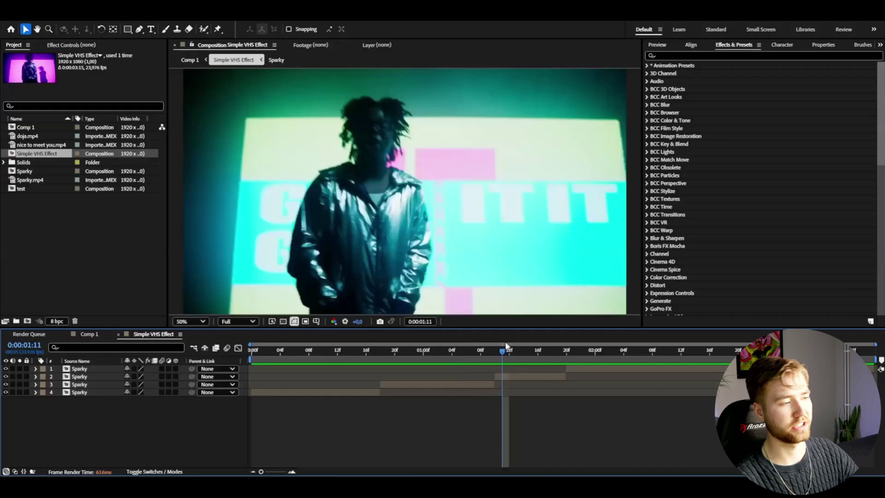
left_click_drag(300, 353, 251, 351)
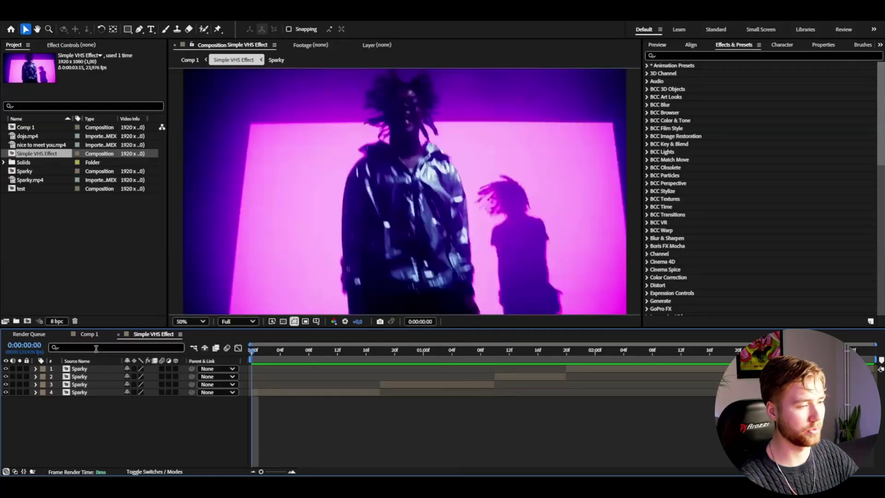
key("ctrl+alt+y")
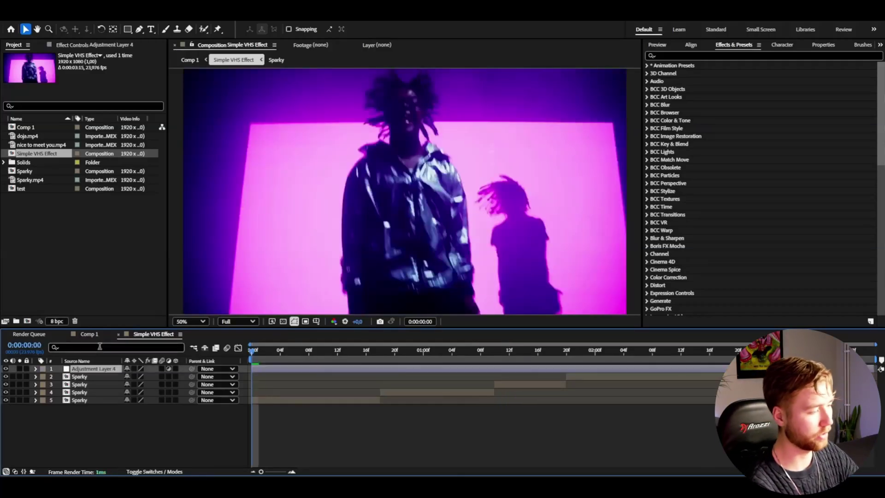
key("ctrl+space")
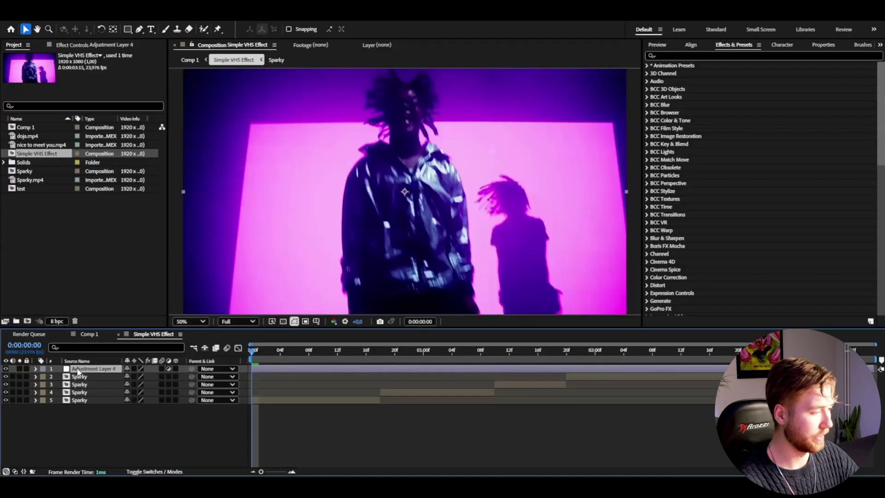
type("mos")
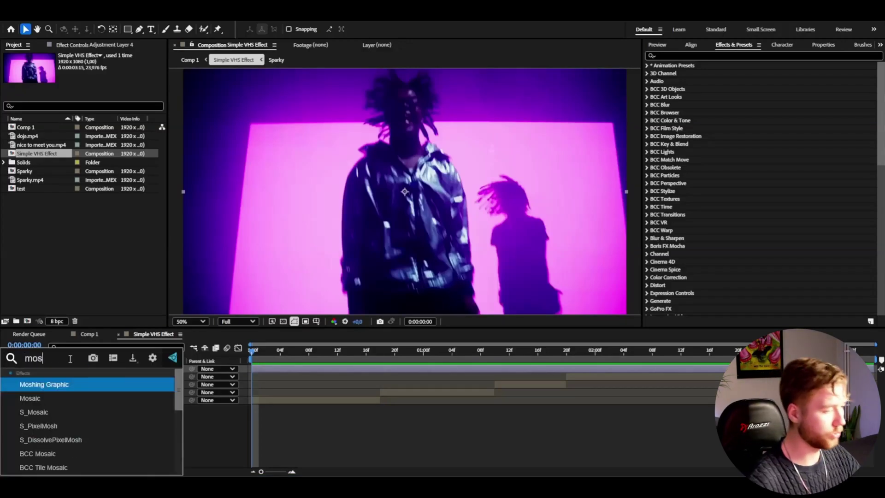
left_click(30, 396)
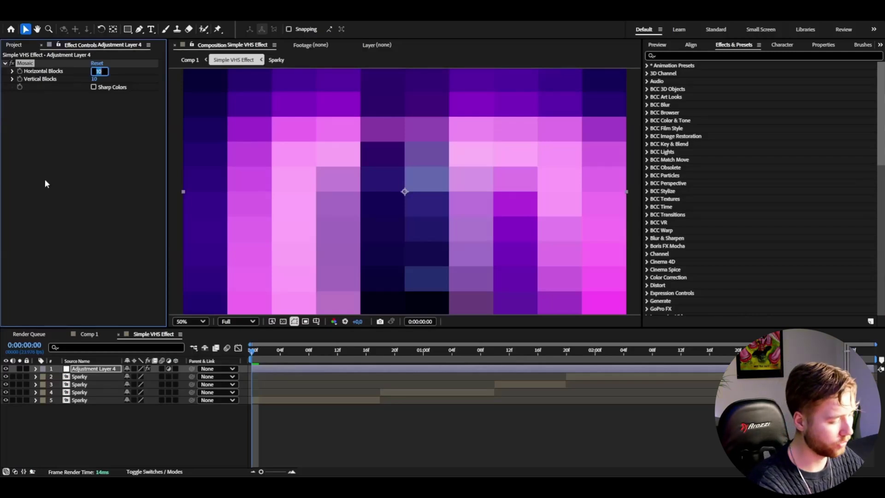
- Set Mosaic's Horizontal Blocks and Vertical Blocks to 350 each
type("350")
key("Tab")
type("350")
key("Return")
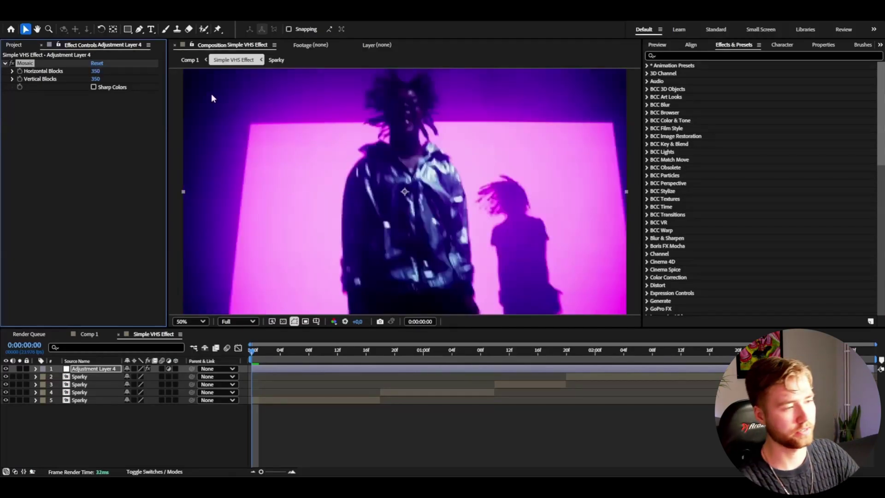
key("ctrl+space")
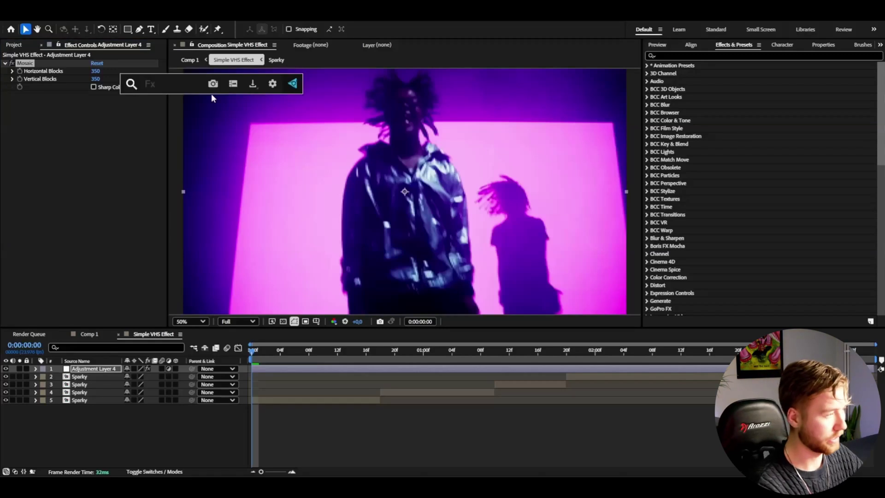
- Apply Fast Box Blur to the adjustment layer with a blur radius of 1,5
type("fas")
key("Return")
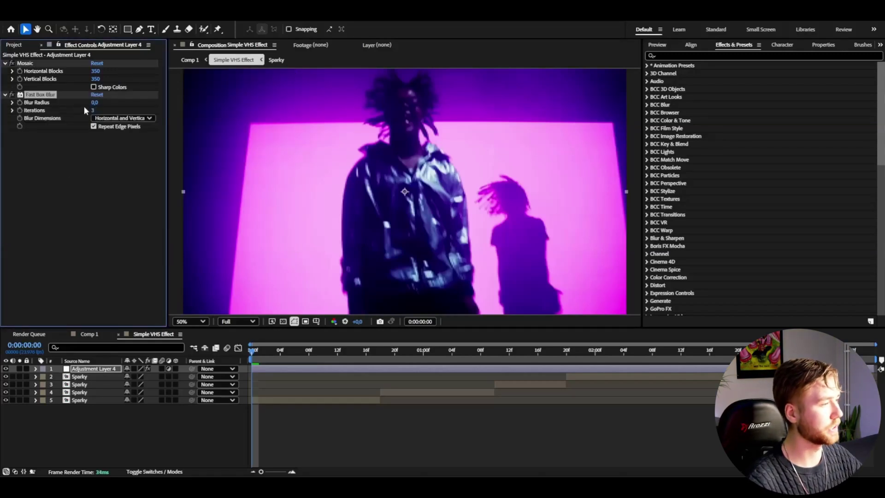
left_click(96, 110)
type("1")
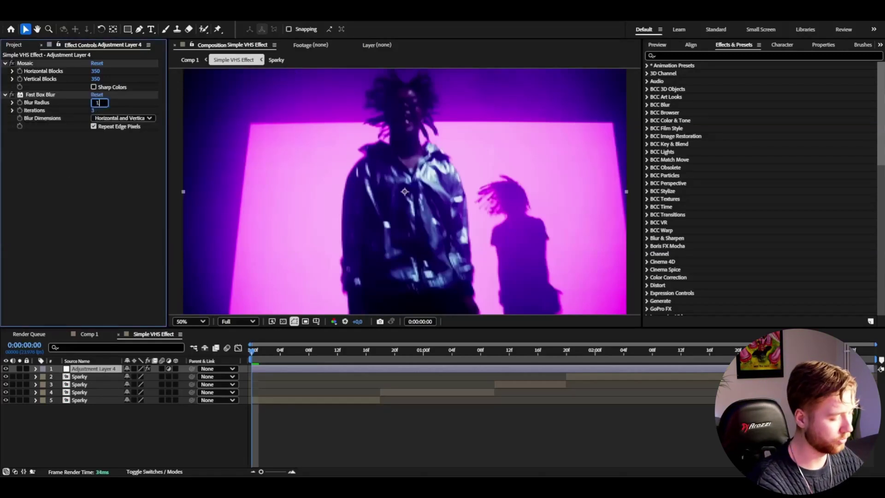
type(",5")
key("Return")
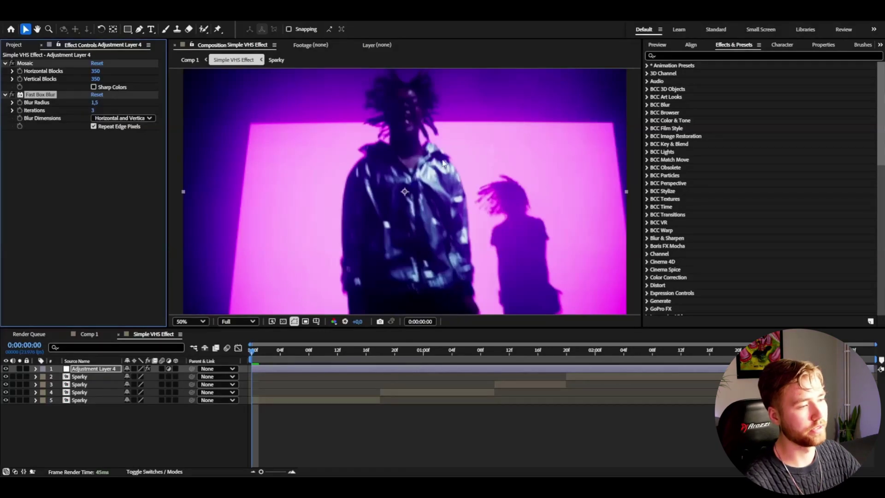
scroll(480, 185, "up", 2)
scroll(492, 176, "down", 4)
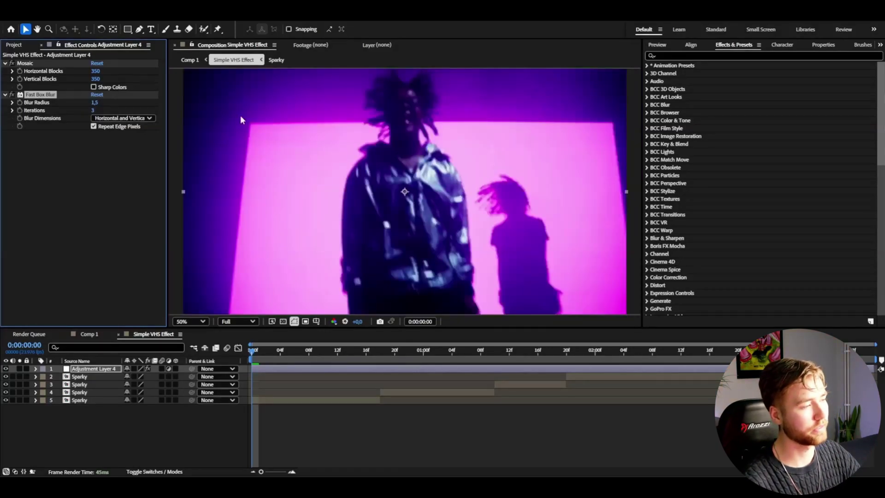
- Add Unsharp Mask to the adjustment layer with amount 150 and radius 3
key("ctrl+space")
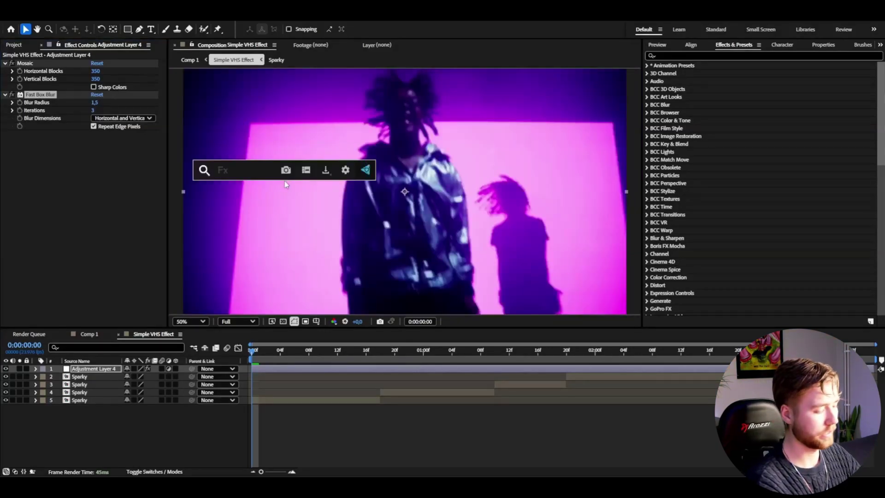
type("unsh")
key("Return")
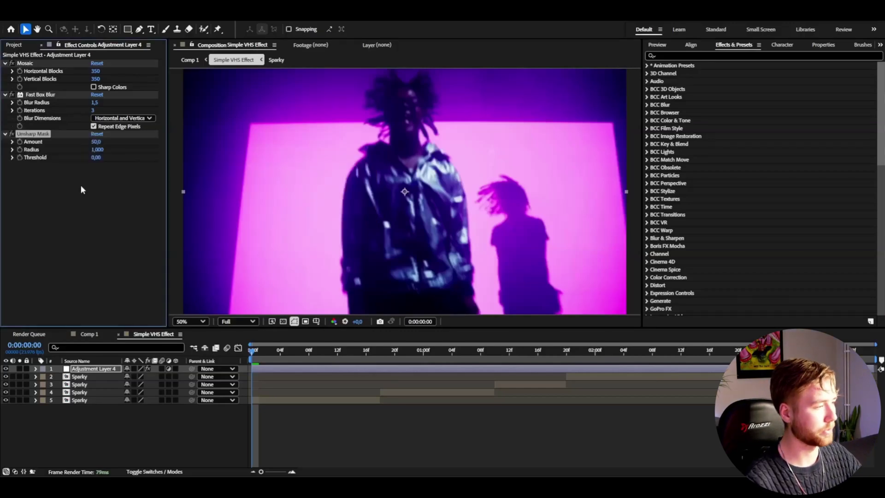
type("150")
key("Return")
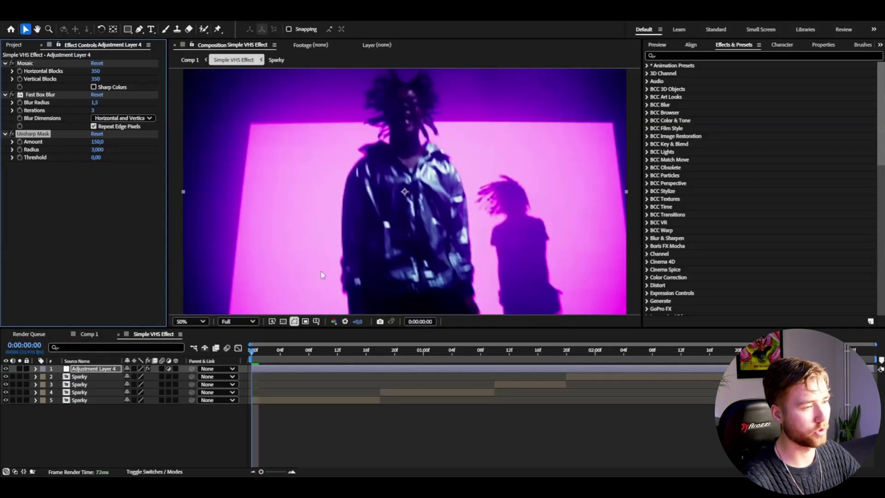
key("ctrl+space")
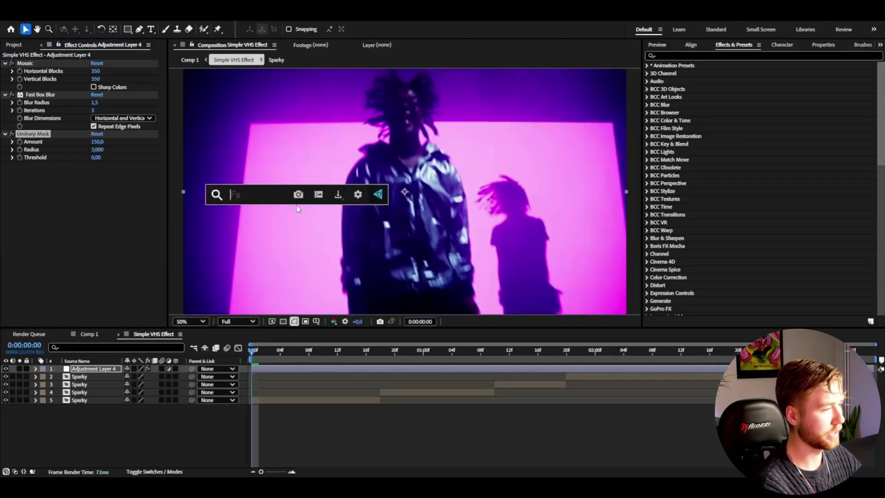
- Add Hue/Saturation with master saturation -35 and check the look at several frames
type("hue")
left_click(265, 216)
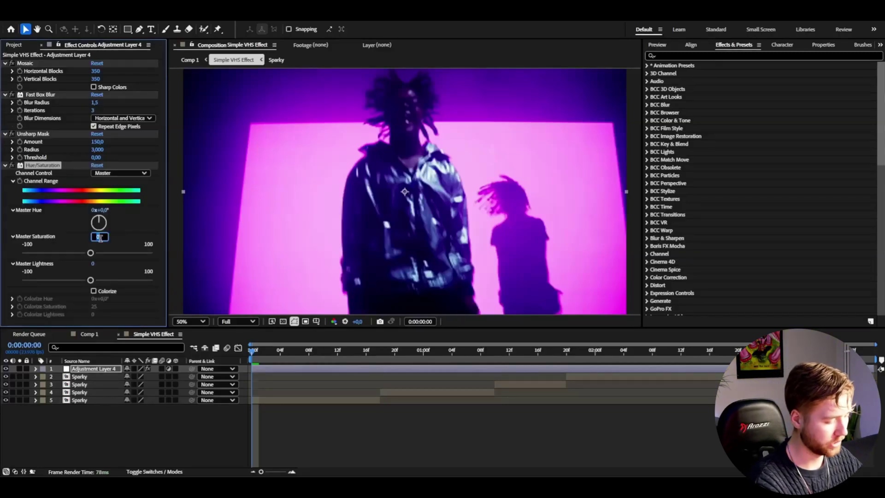
type("-35")
key("Return")
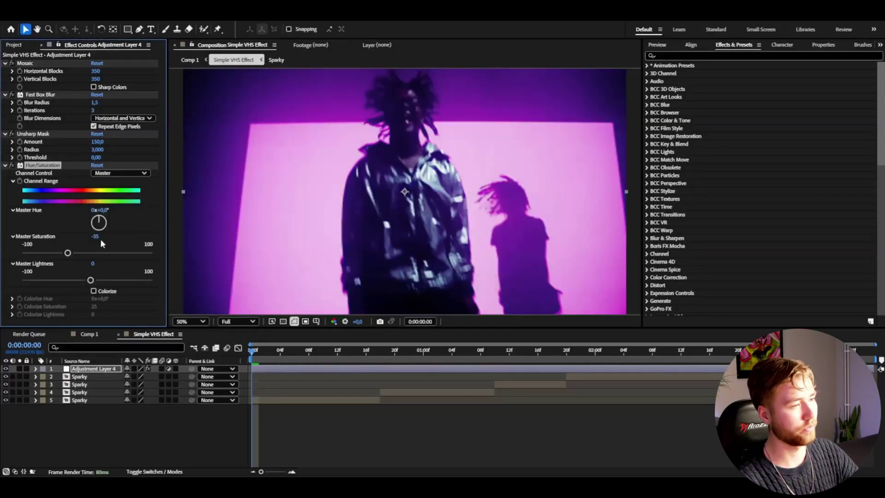
left_click(299, 353)
left_click(338, 353)
left_click(390, 351)
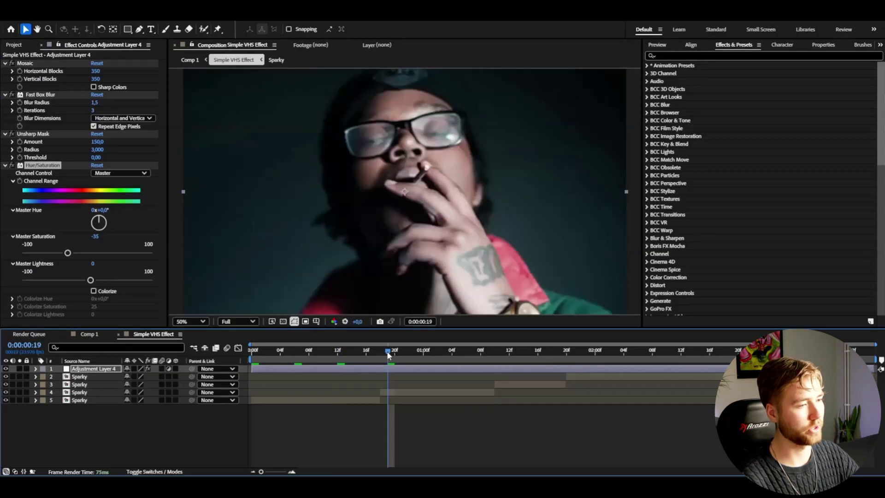
left_click(302, 358)
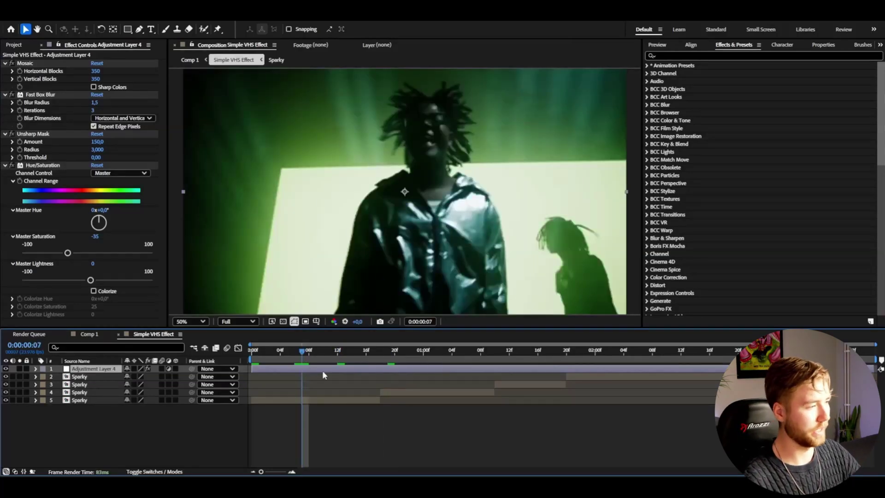
- Apply Motion Tile with output width 80, then collapse all effect properties
key("ctrl+space")
type("moti")
key("Return")
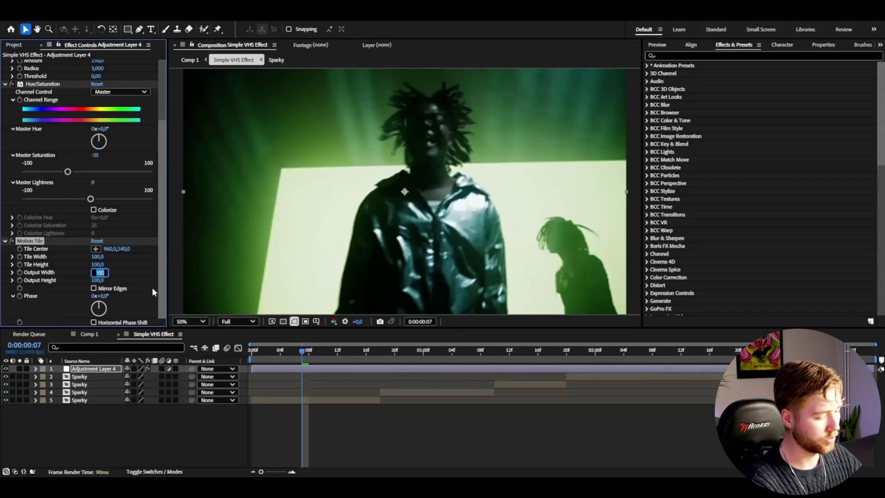
type("80")
key("Return")
key("Page_Down")
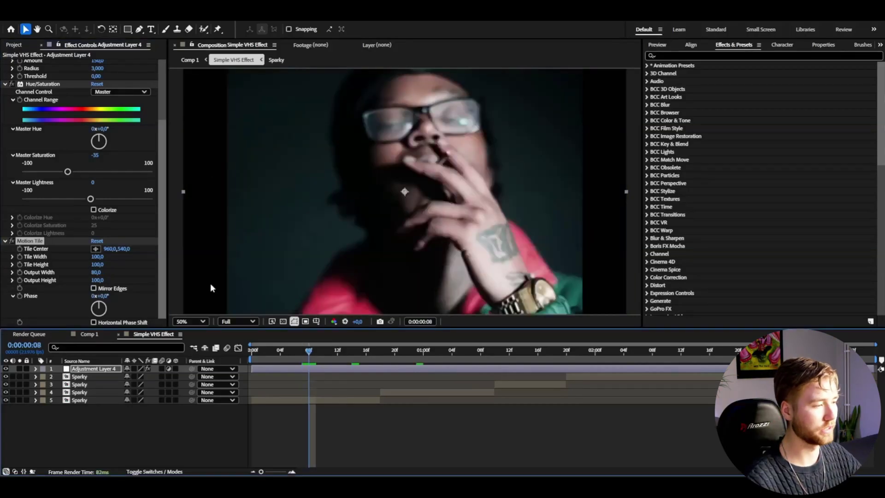
key("ctrl+grave")
left_click(259, 350)
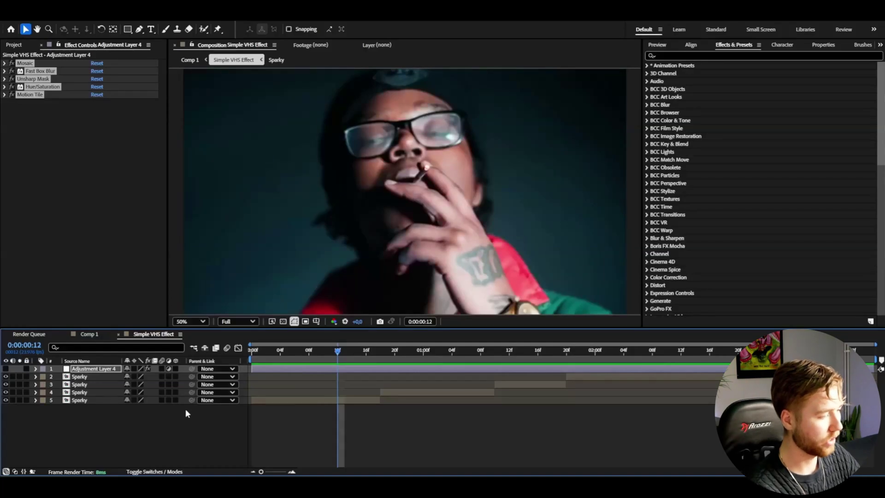
- Create Adjustment Layer 5 and expand Animation Presets > User Presets > VHS Presets
key("ctrl+alt+y")
key("Home")
left_click(648, 66)
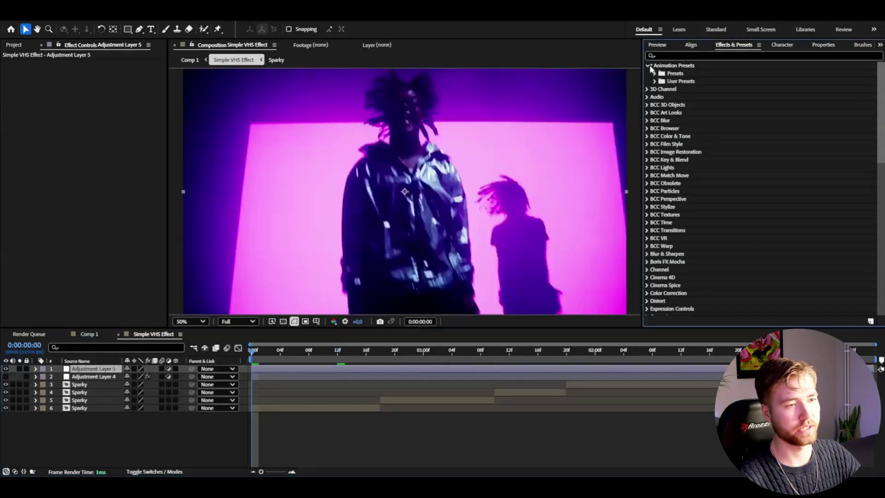
left_click(653, 82)
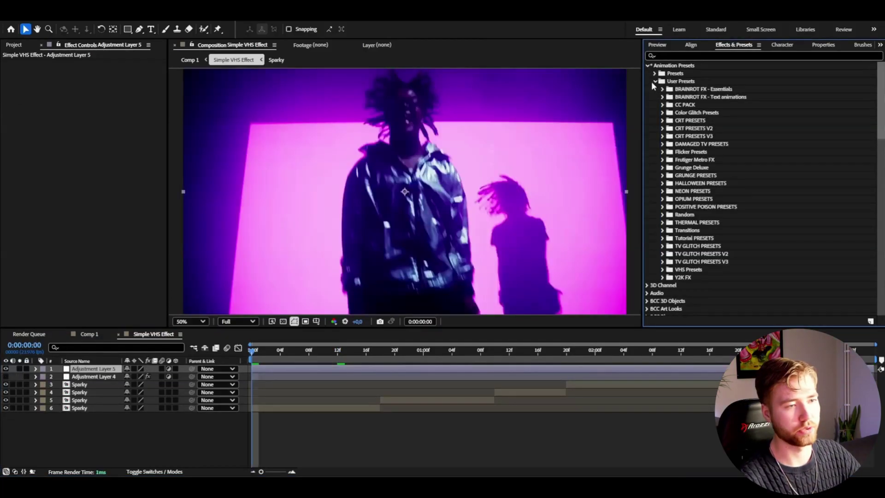
left_click(650, 154)
scroll(717, 91, "down", 3)
scroll(753, 118, "down", 10)
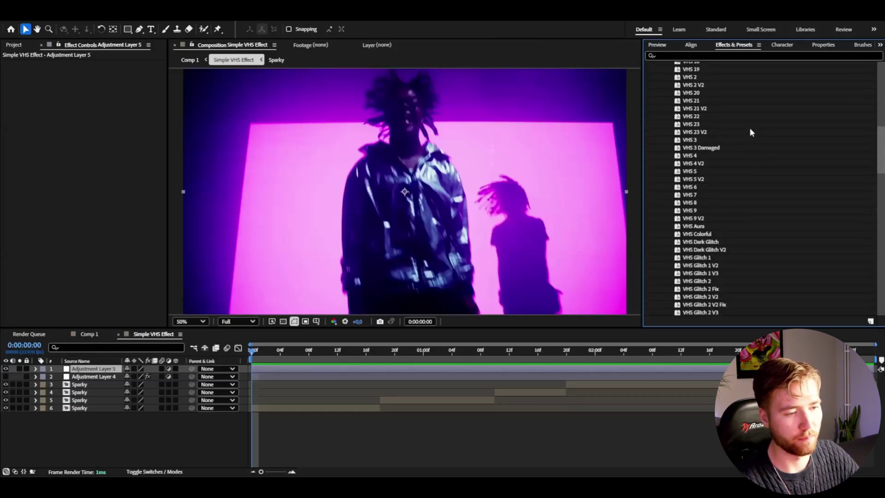
scroll(751, 137, "down", 5)
scroll(770, 186, "up", 15)
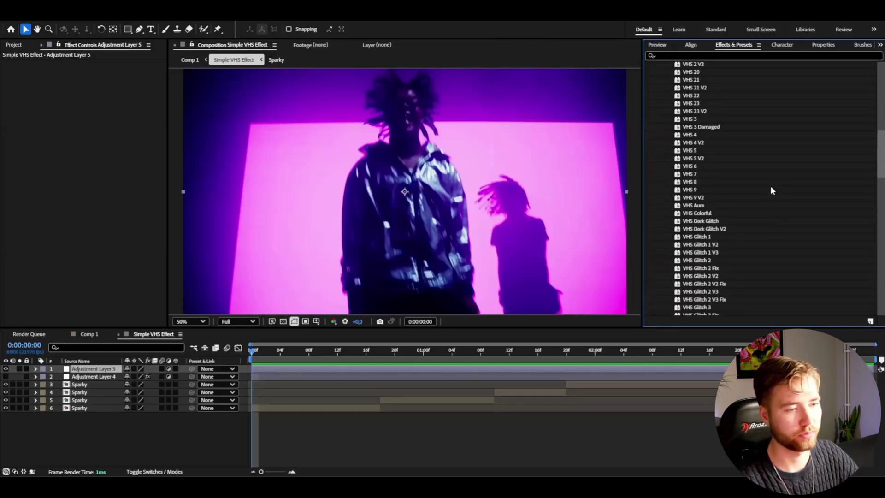
- Apply the VHS 16 preset to Adjustment Layer 5, preview it, then apply VHS 23
left_click_drag(689, 190, 73, 370)
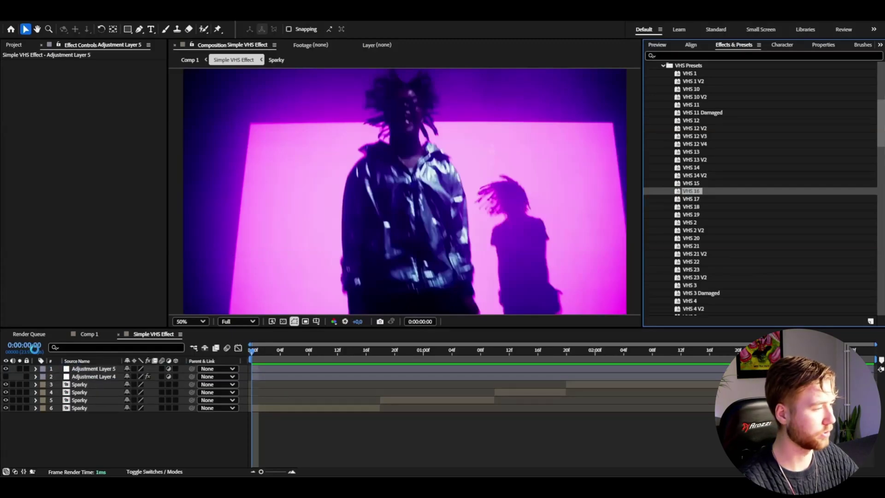
key("space")
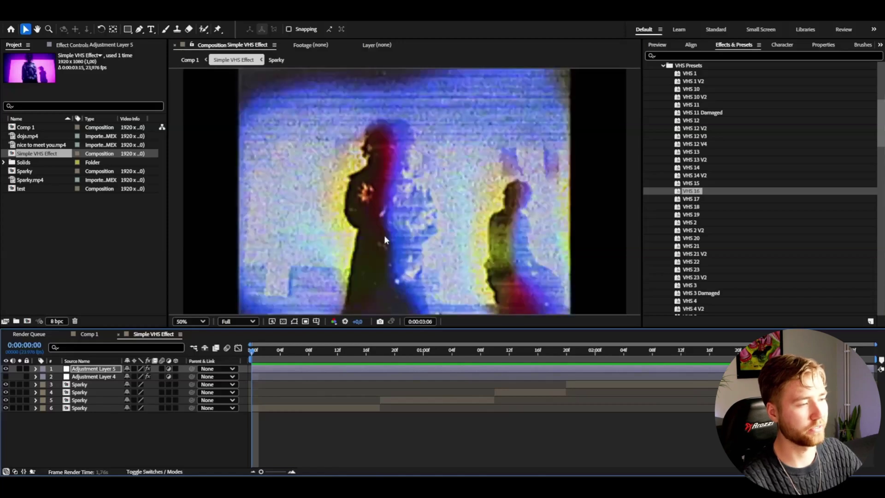
left_click(256, 352)
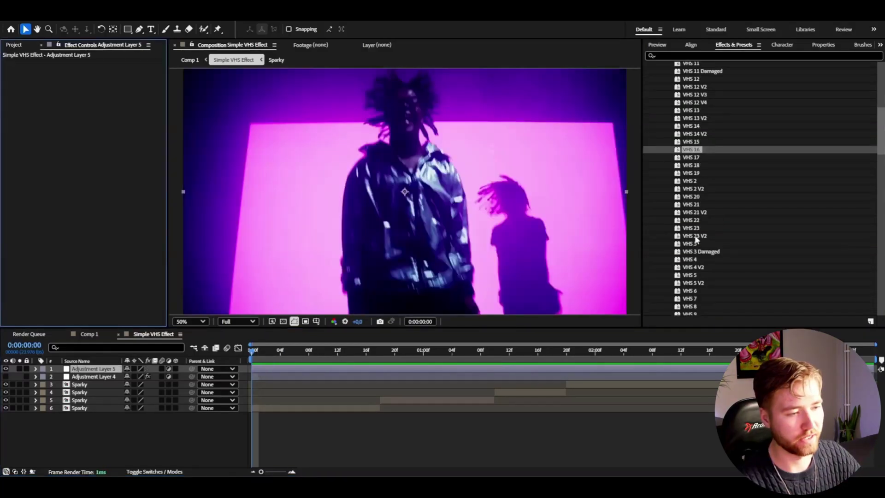
left_click_drag(691, 227, 93, 369)
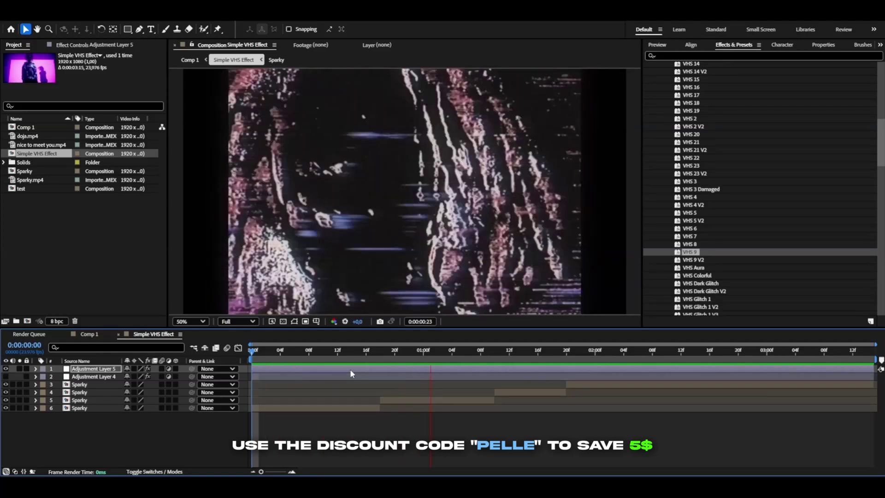
- Stop playback, re-enable Adjustment Layer 4's effects and show its effect controls at frame 15
key("space")
left_click(45, 377)
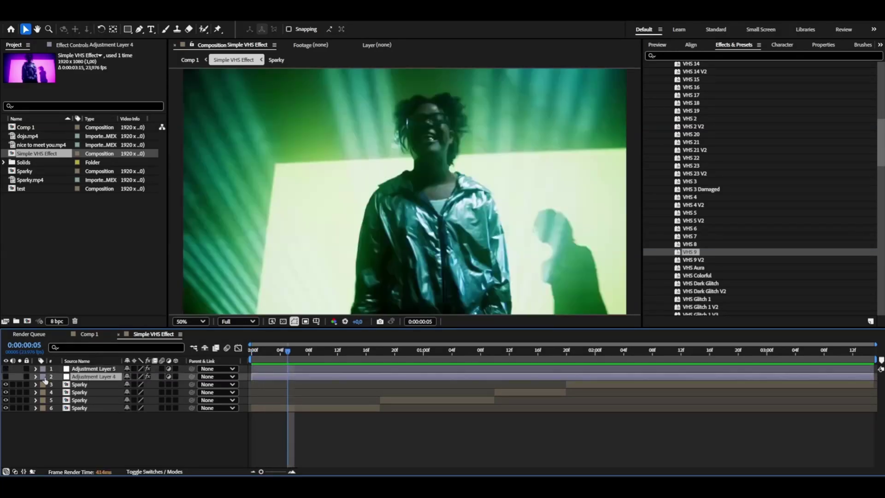
left_click(6, 377)
left_click_drag(310, 351, 360, 351)
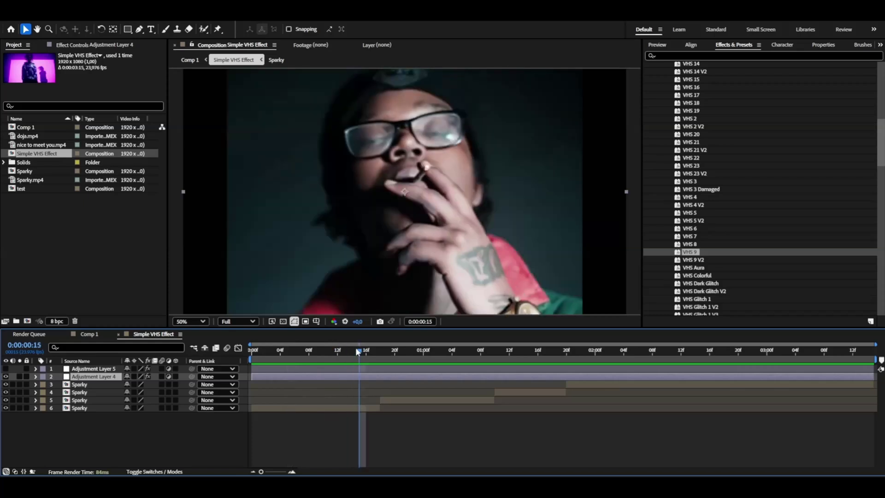
left_click(72, 45)
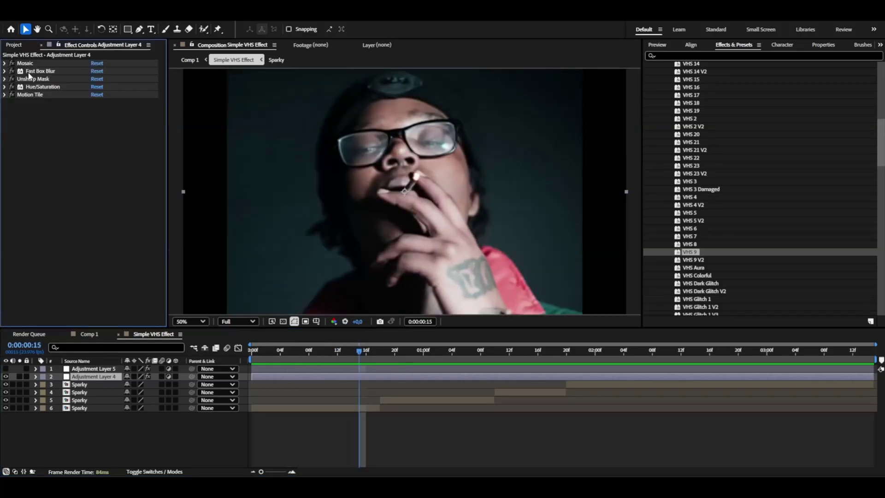
- Save all five effects as the animation preset 'Simple VHS Effect' in the Tutorial PRESETS folder
key("ctrl+a")
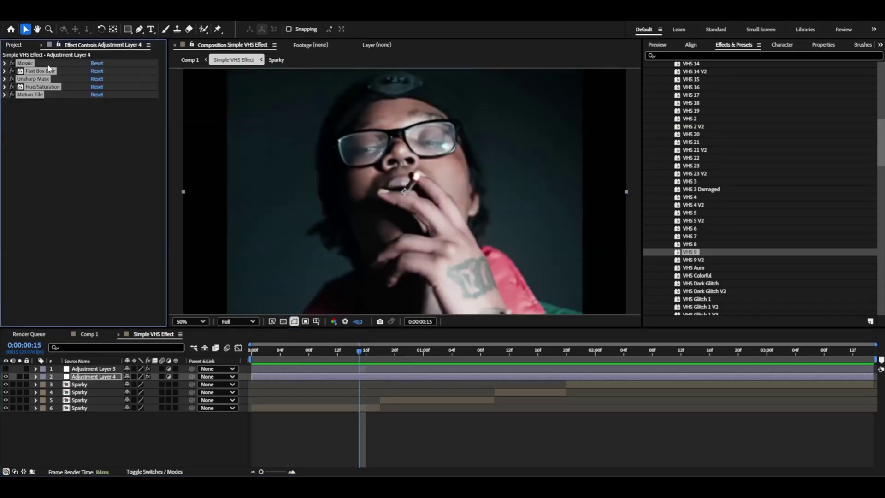
left_click(120, 14)
left_click(138, 28)
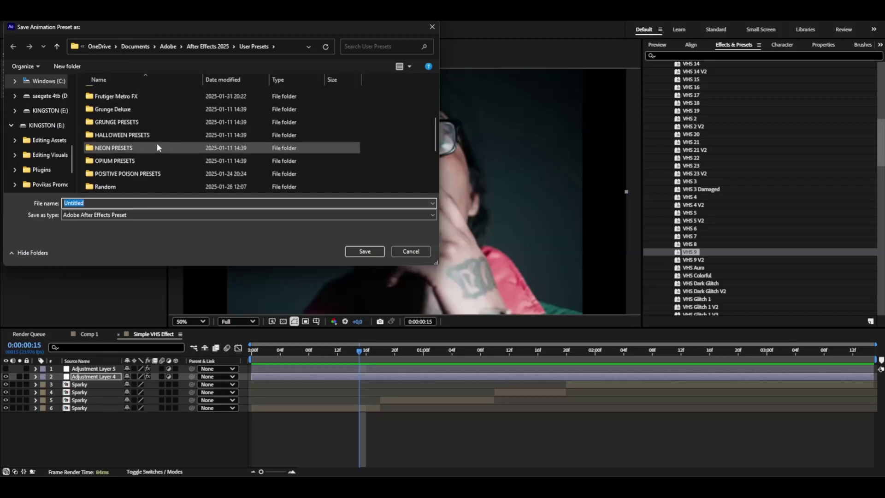
scroll(157, 147, "down", 2)
double_click(147, 147)
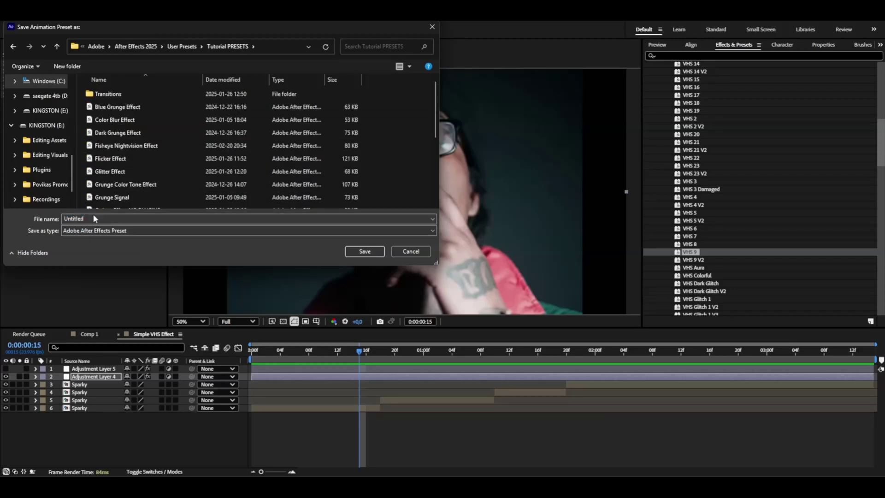
type("Simple VHS Effect")
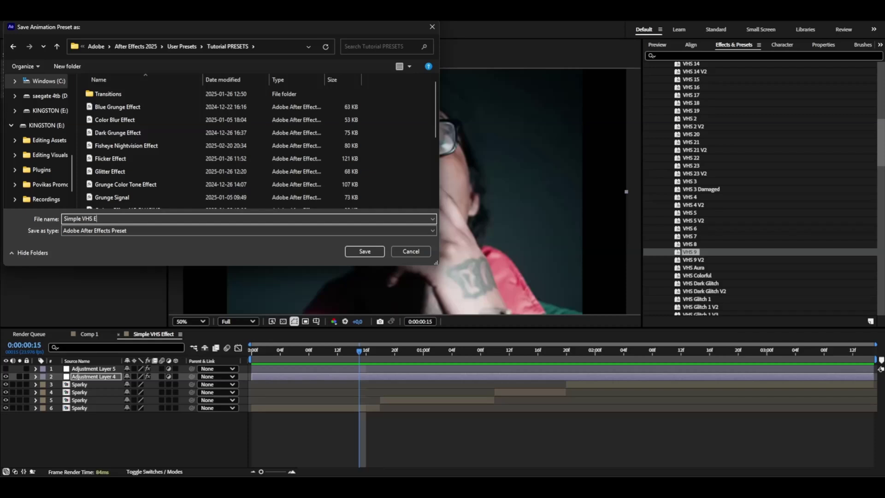
left_click(365, 253)
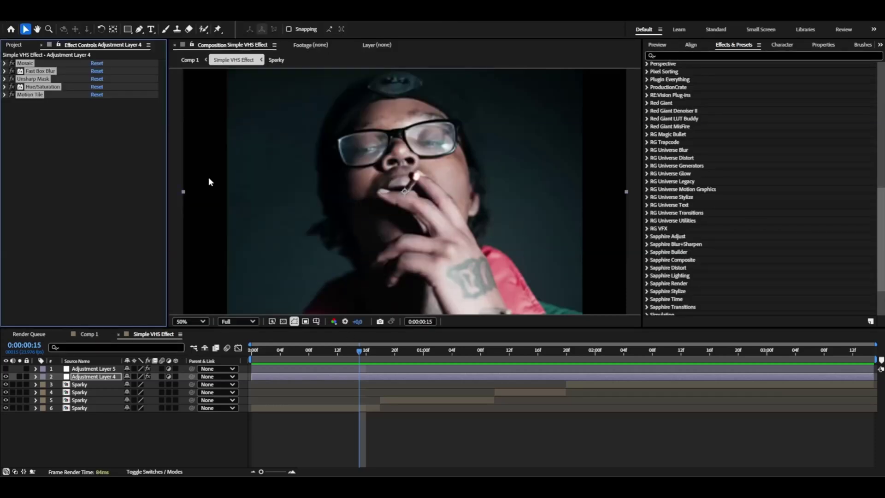